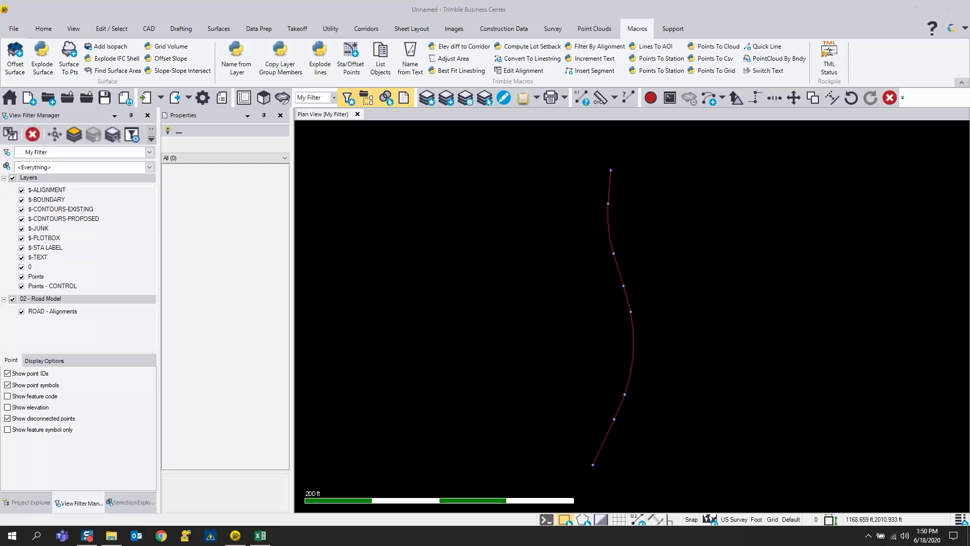
Bring the point-data spreadsheet forward and maximize it
left_click(261, 535)
left_click_drag(574, 70, 540, 48)
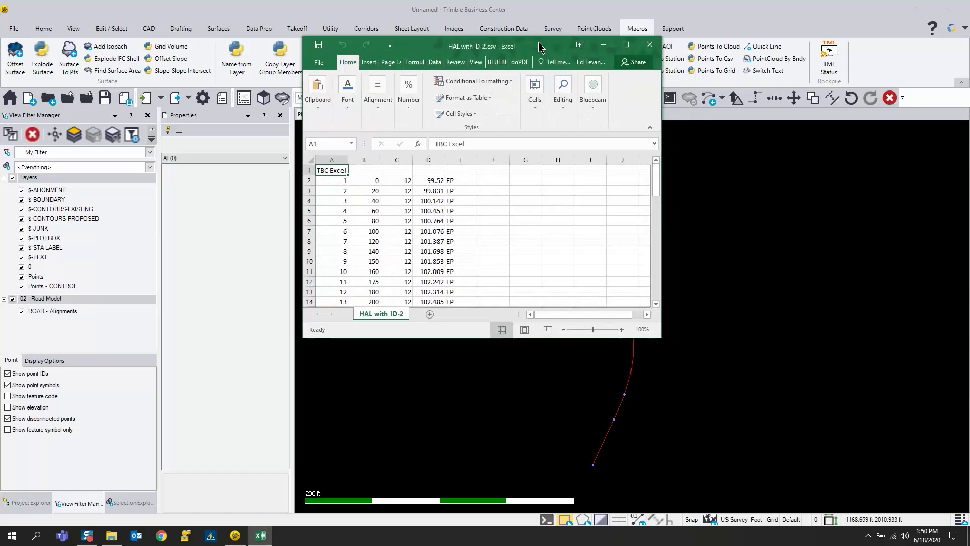
left_click(629, 46)
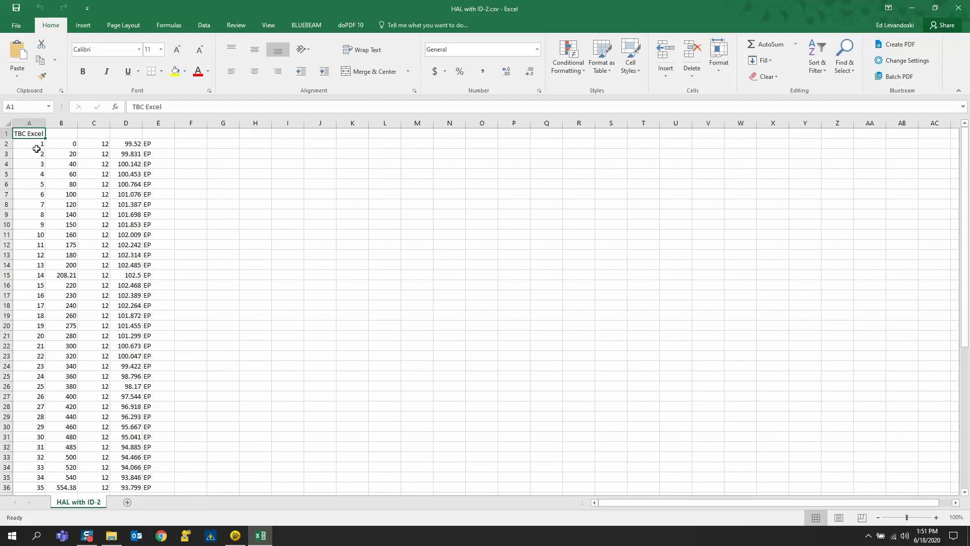
Check row 2's point ID, station, offset, elevation and EP code, then move the spreadsheet aside
left_click(33, 145)
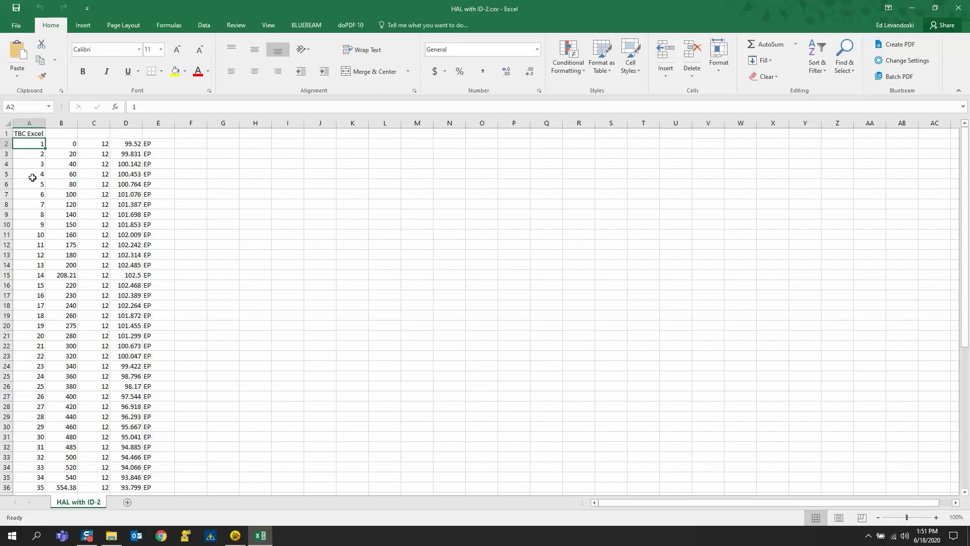
left_click(68, 144)
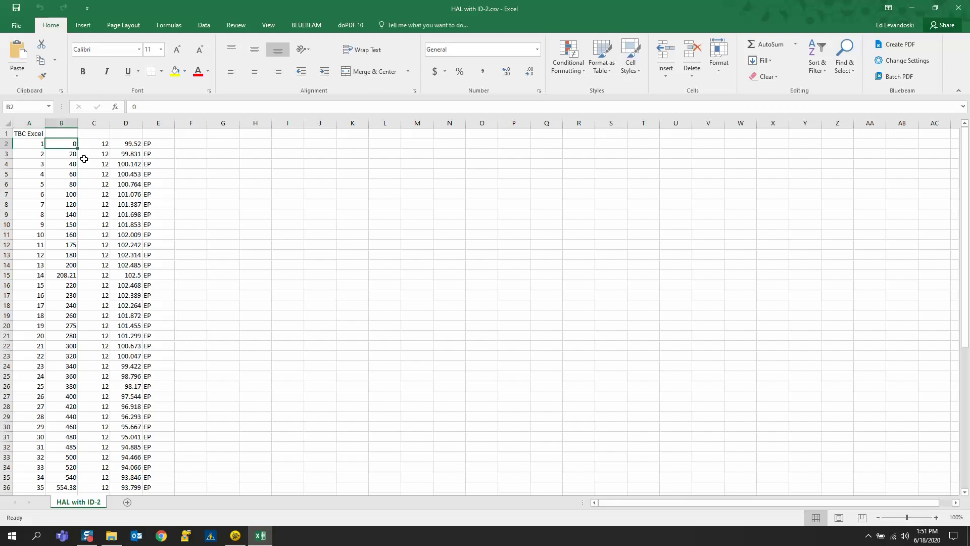
left_click(97, 145)
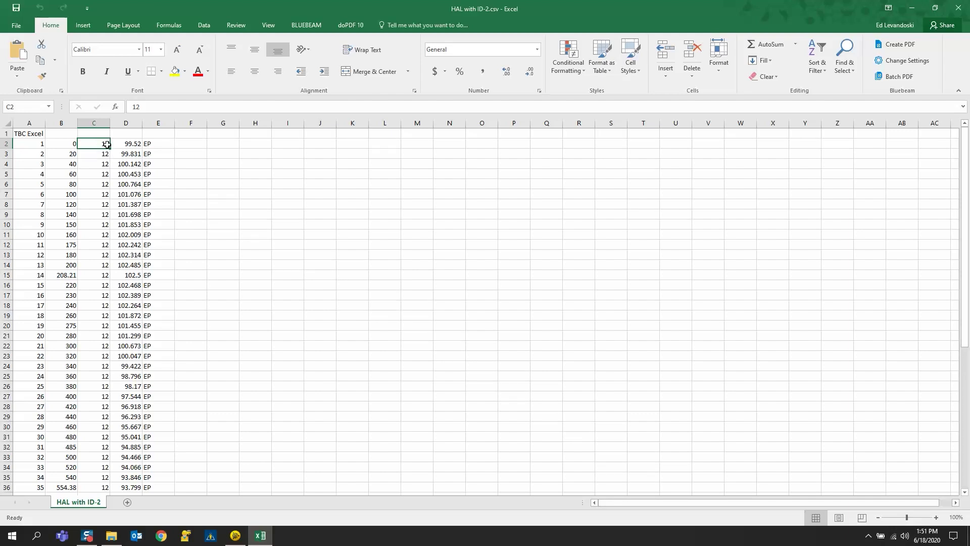
left_click(134, 147)
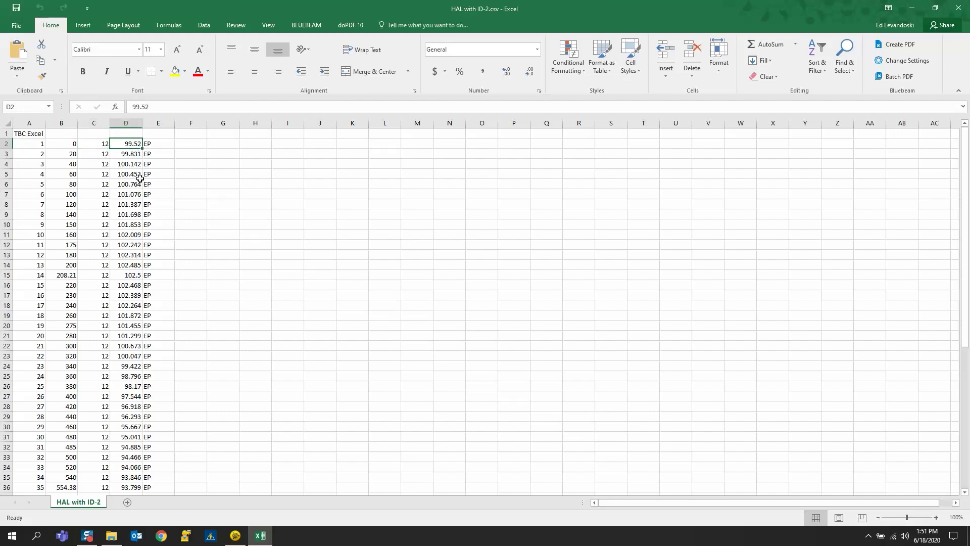
left_click(161, 144)
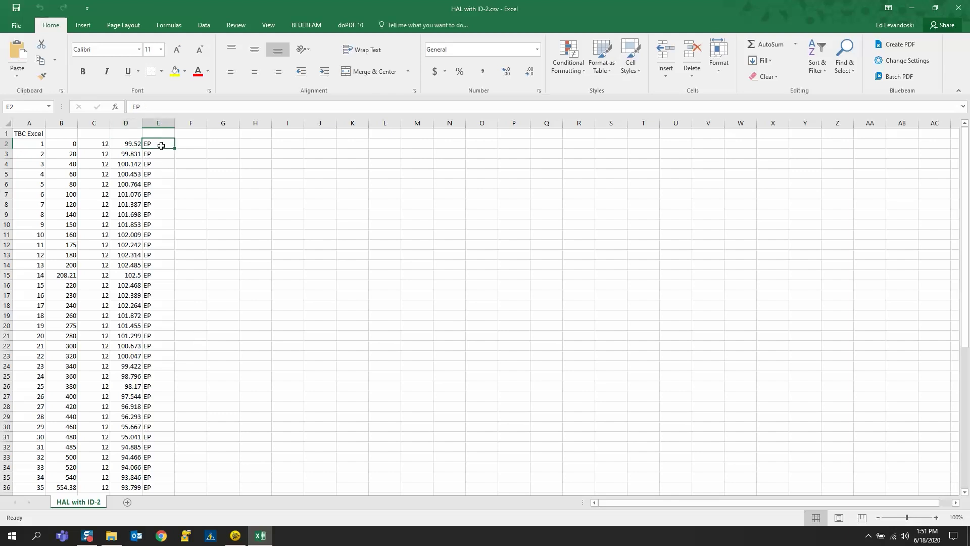
left_click_drag(630, 15, 969, 80)
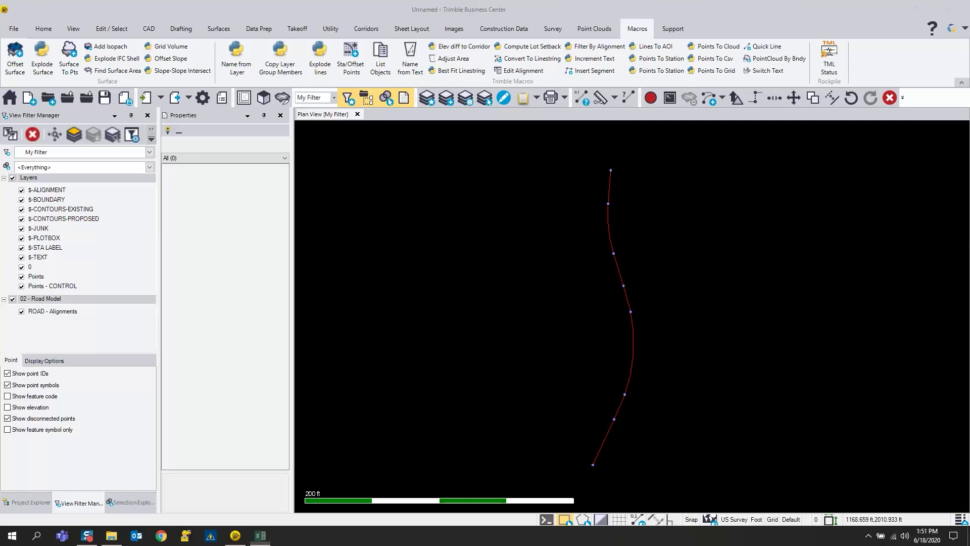
Start a file import from the Home tab and browse for a different import folder
left_click(46, 29)
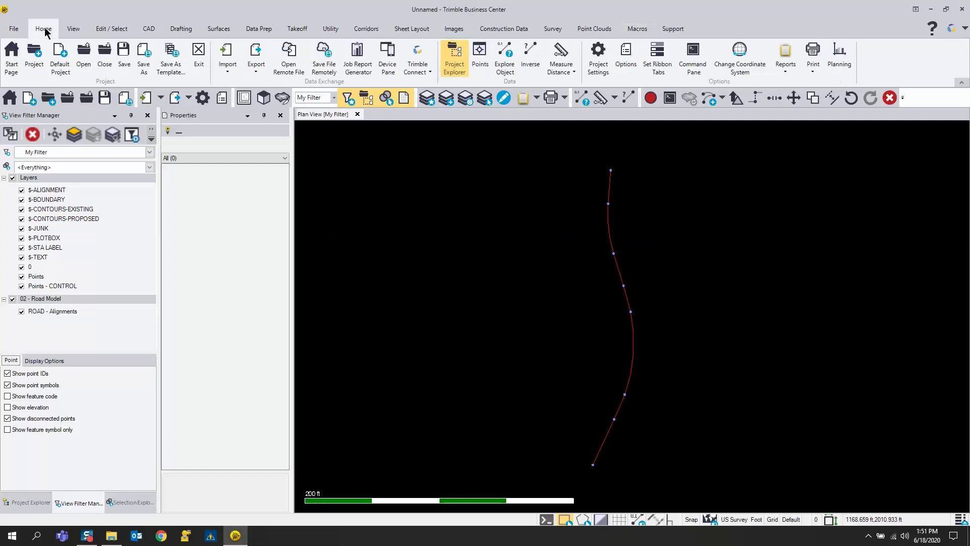
left_click(227, 52)
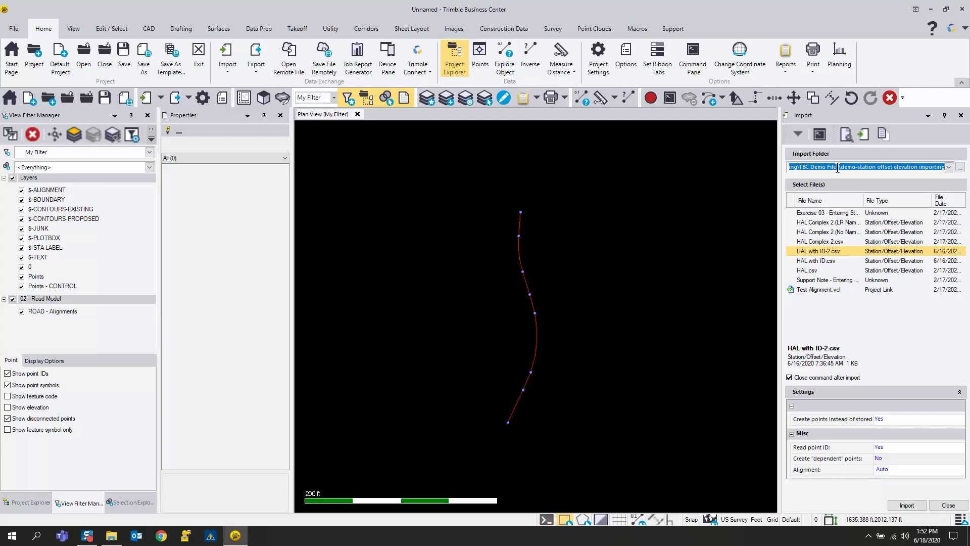
left_click(960, 168)
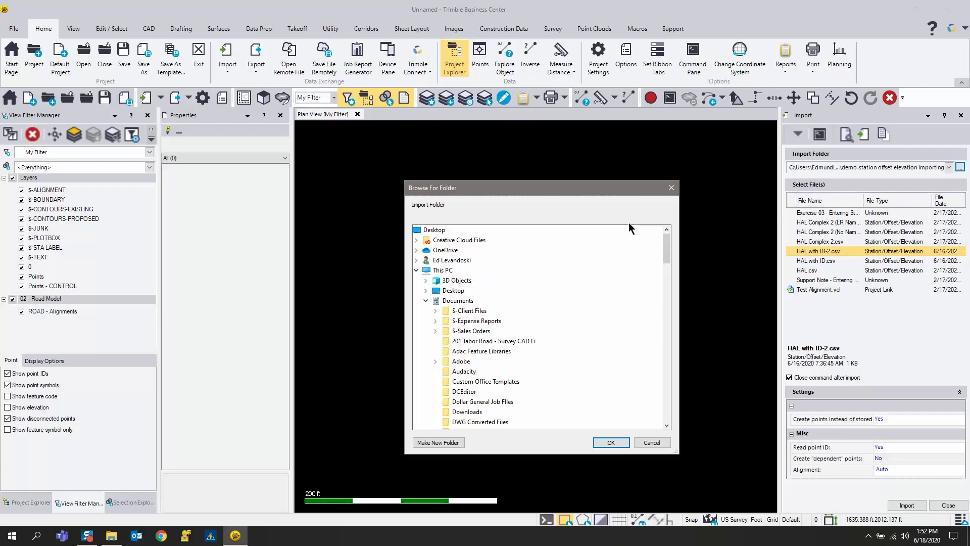
left_click(672, 189)
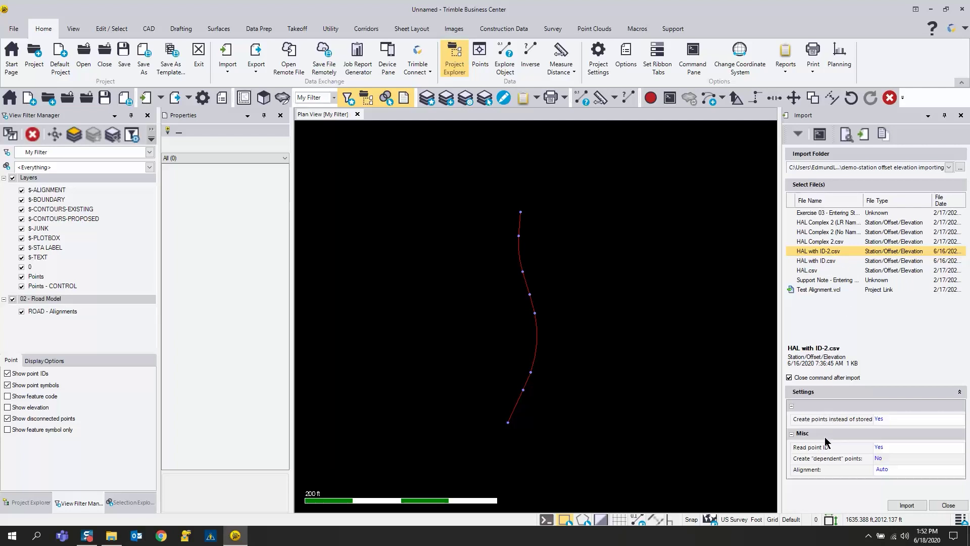
Widen the Import pane and keep Create points Yes, Read point ID Yes and Alignment Auto
left_click_drag(778, 392, 719, 396)
left_click(892, 425)
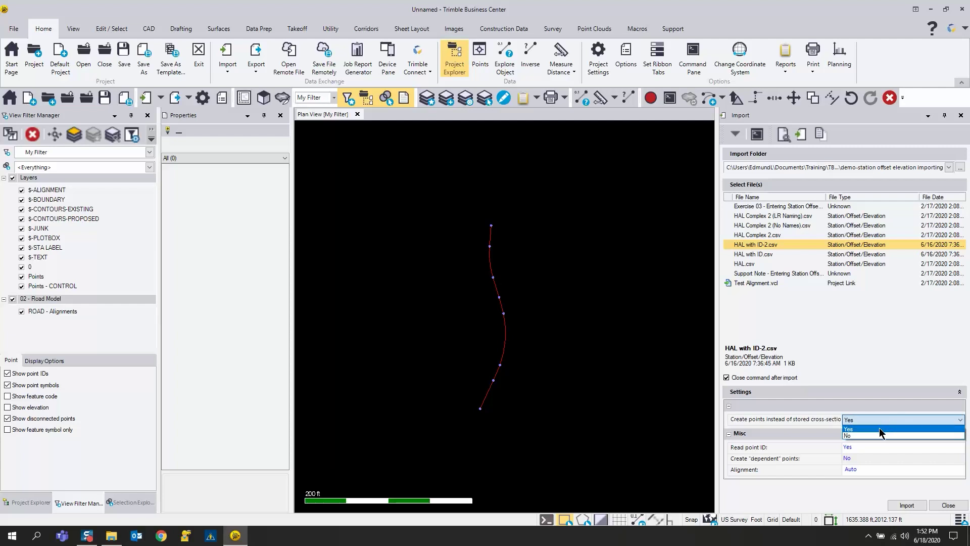
left_click(879, 429)
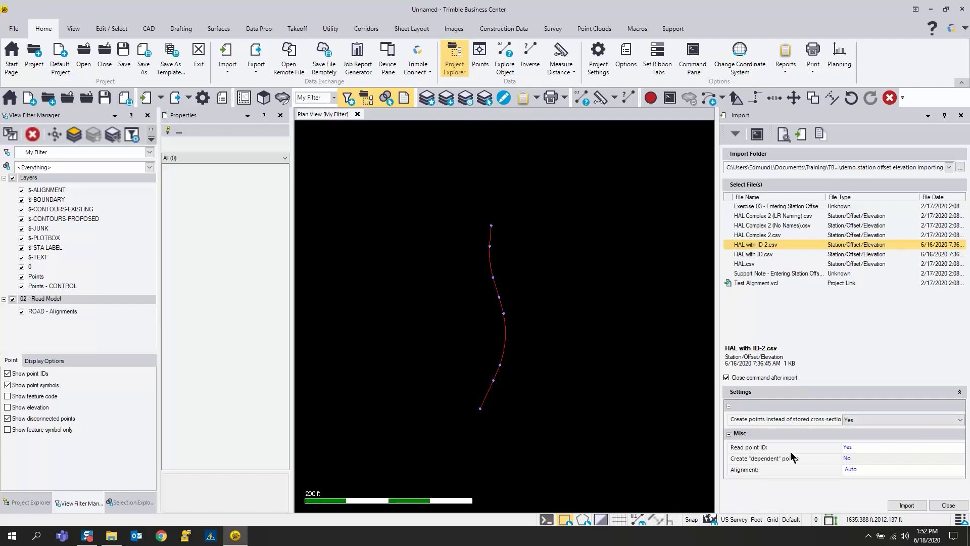
left_click(864, 448)
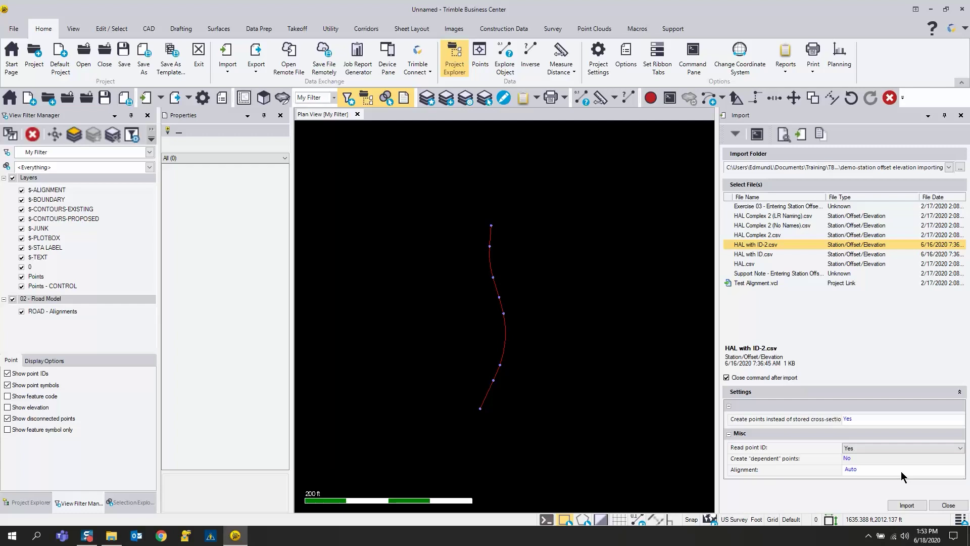
left_click(901, 472)
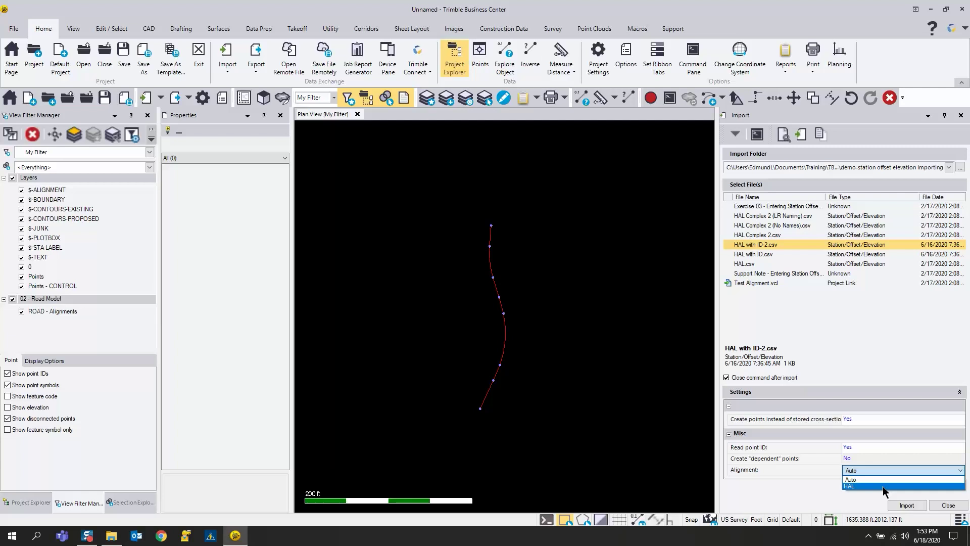
left_click(873, 469)
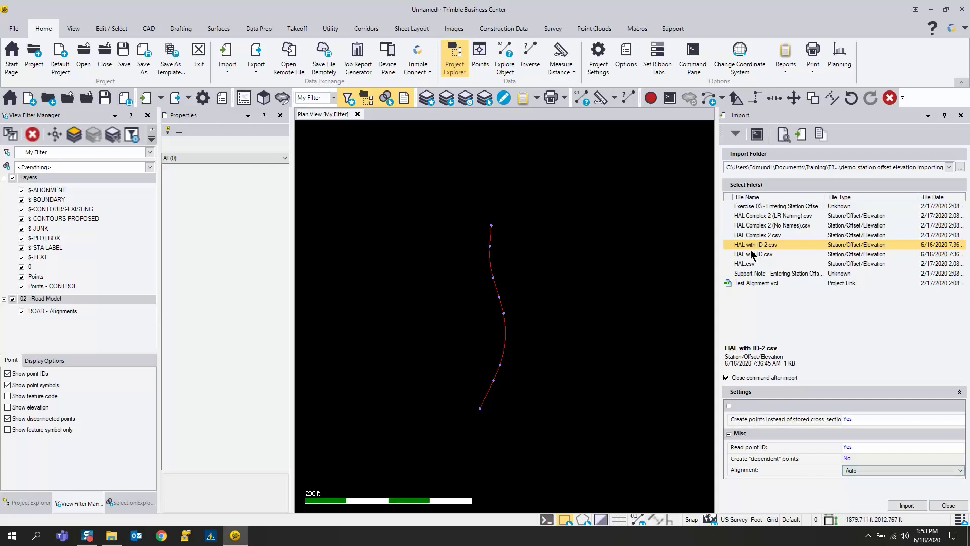
Import the HAL with ID-2.csv points and zoom to inspect them along the alignment
left_click(906, 505)
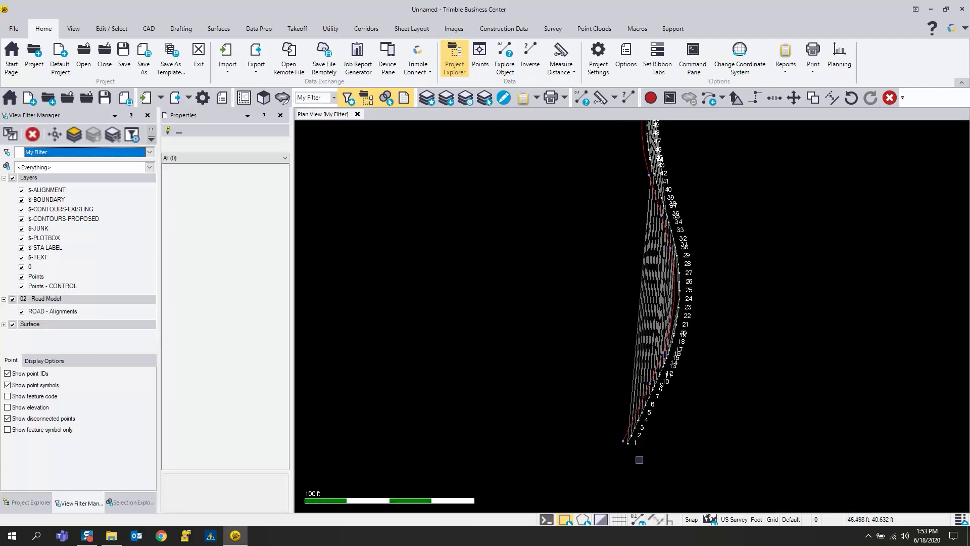
scroll(639, 460, "up", 5)
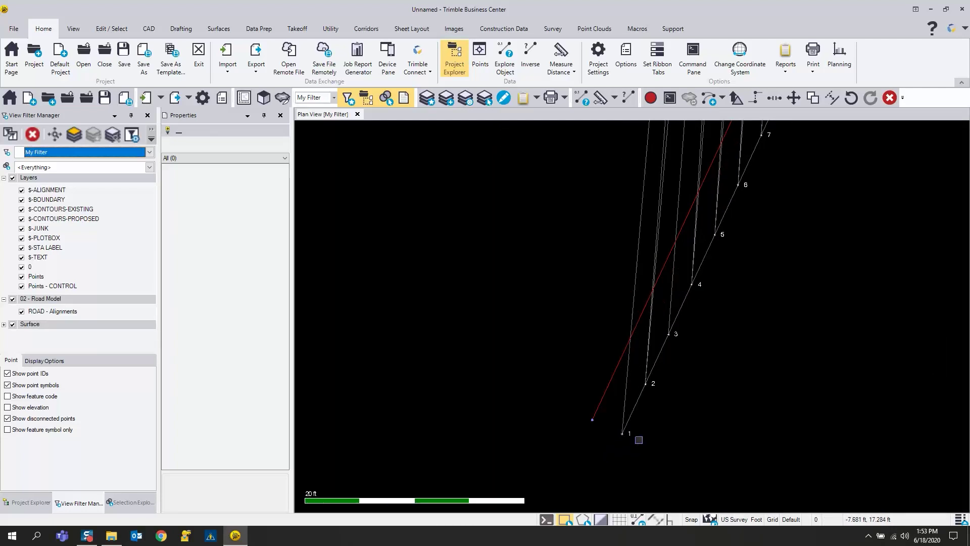
scroll(650, 381, "down", 4)
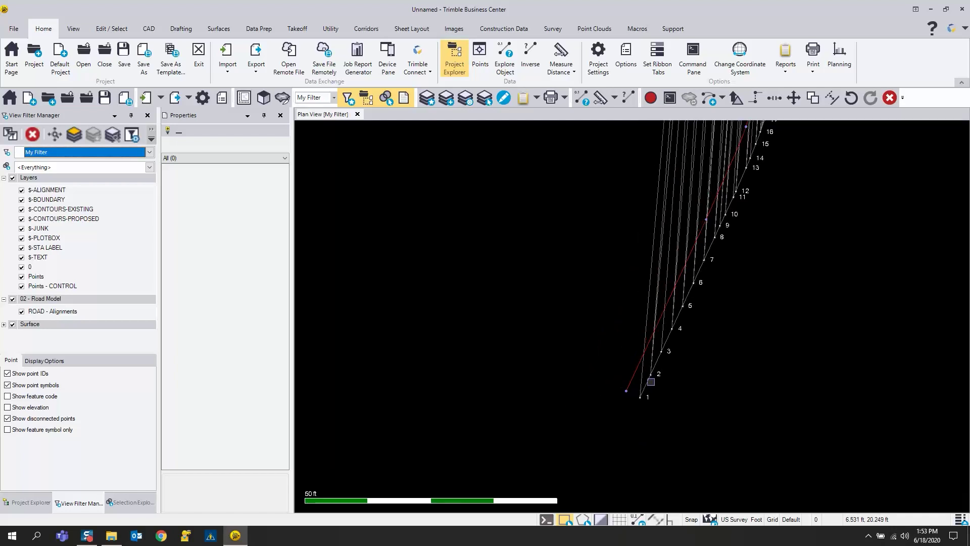
scroll(651, 382, "down", 3)
Hide the HAL with ID-2 surface under Surface in the View Filter Manager
left_click(642, 338)
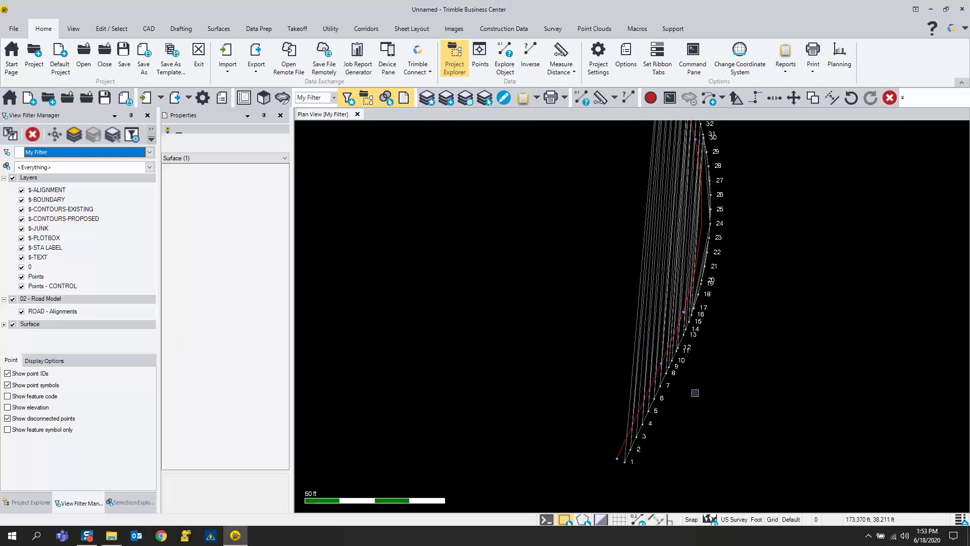
scroll(624, 337, "down", 2)
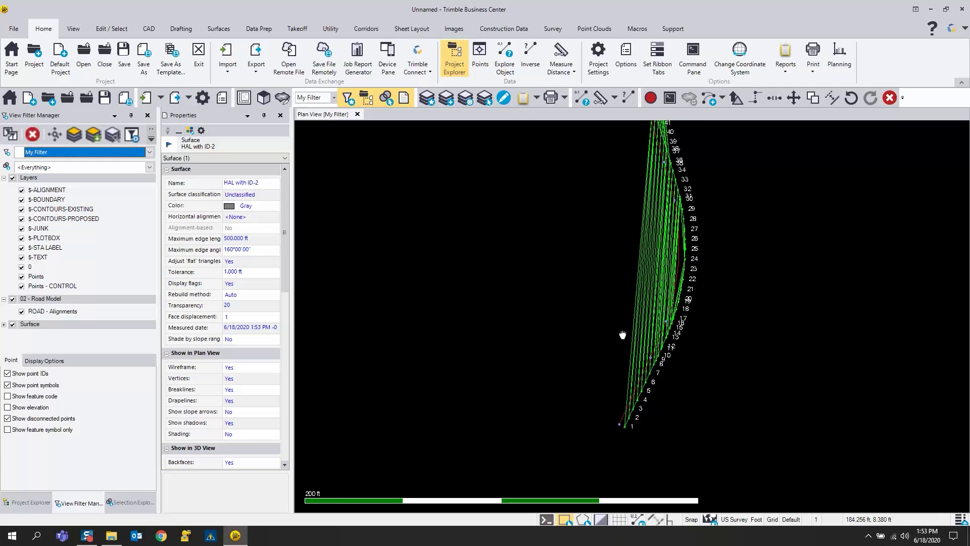
middle_click_drag(622, 335, 607, 342)
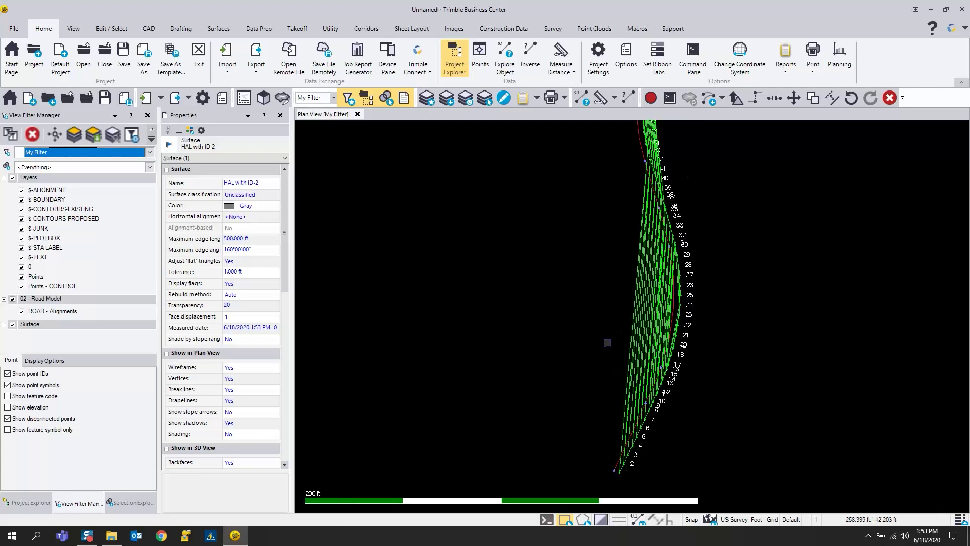
left_click(4, 324)
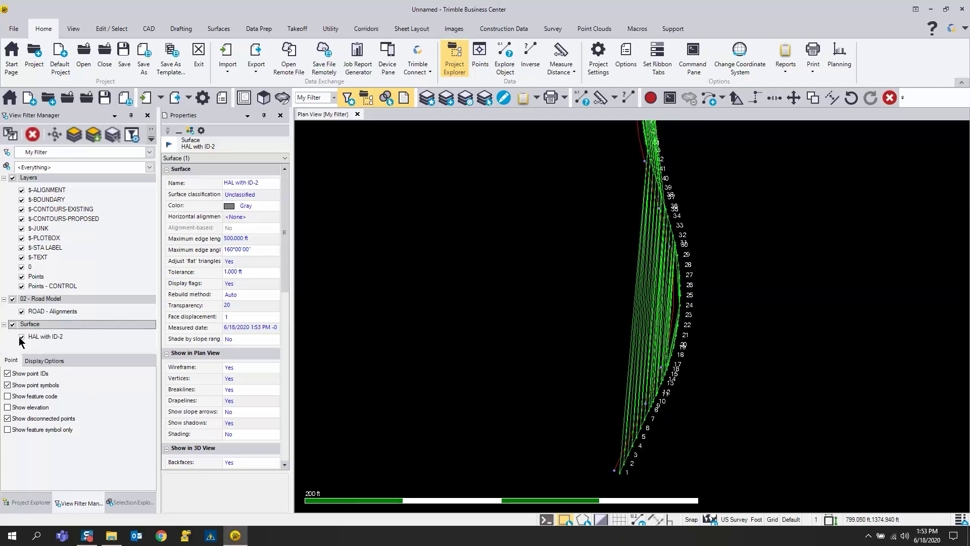
left_click(21, 337)
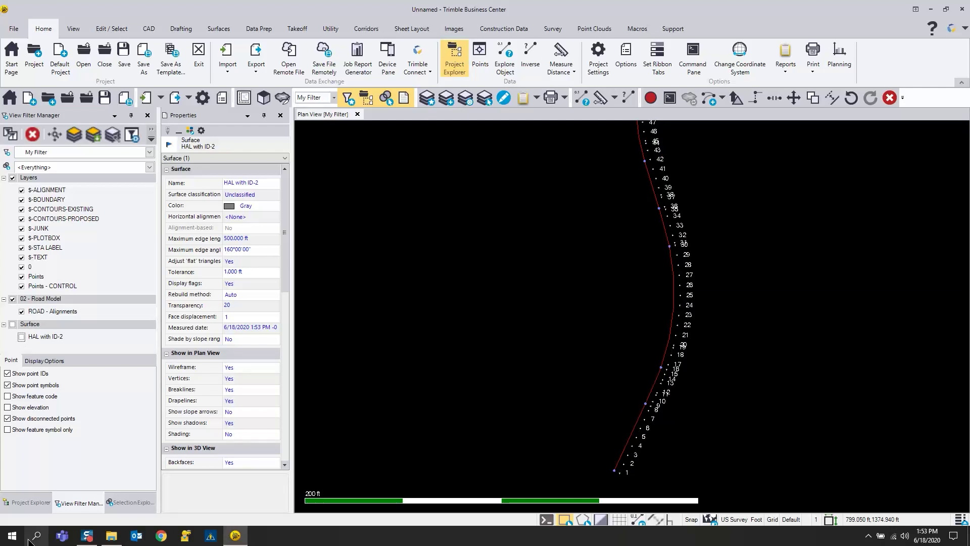
Delete the HAL with ID-2 surface from the project tree's Surfaces list
left_click(26, 502)
left_click(7, 186)
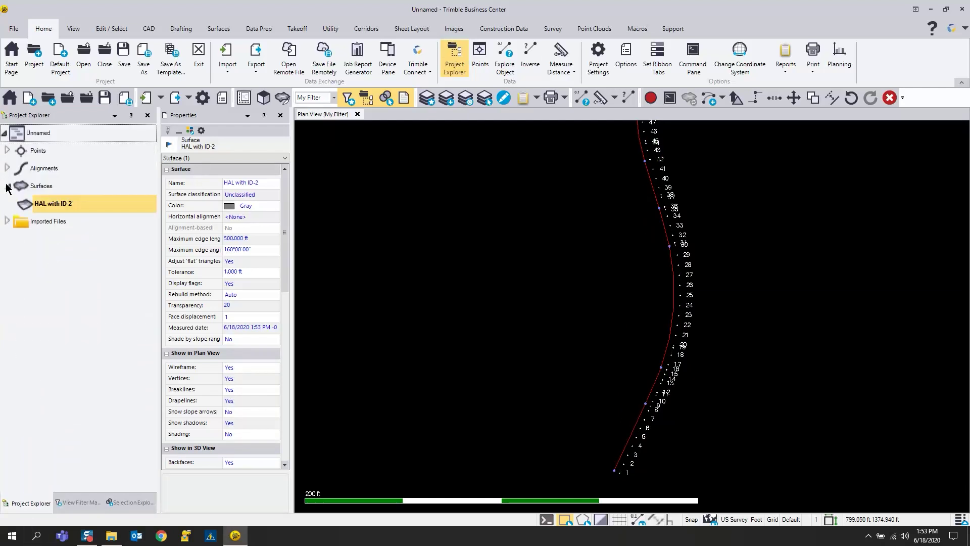
right_click(56, 204)
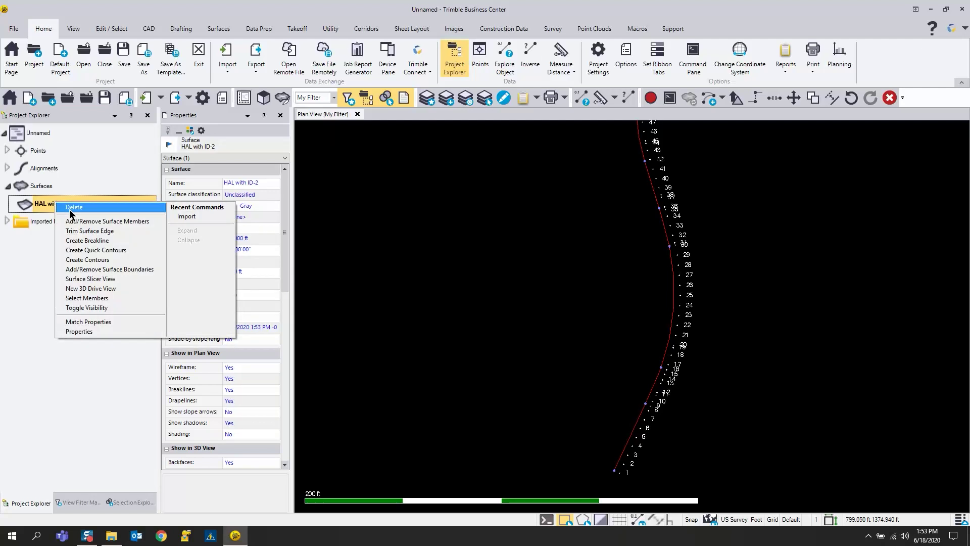
left_click(74, 208)
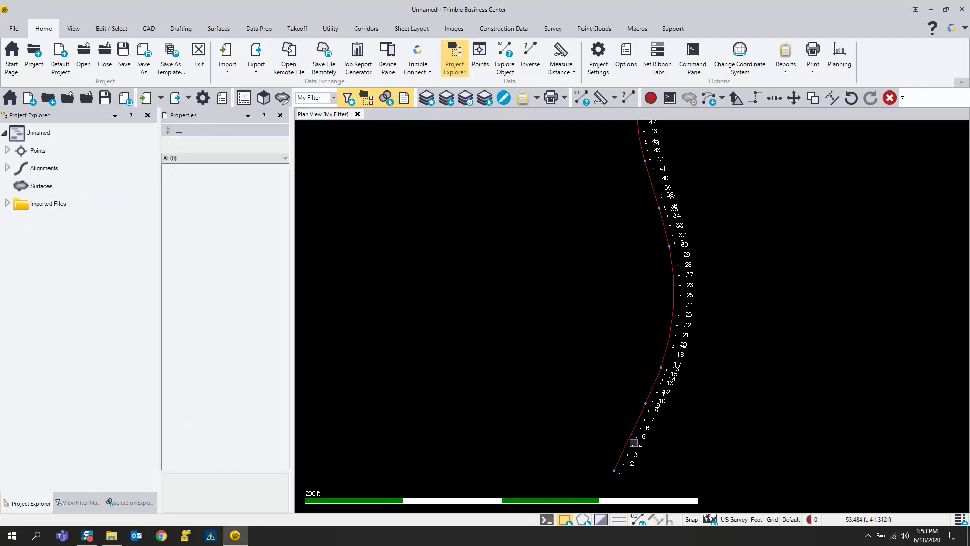
scroll(633, 442, "up", 2)
scroll(632, 457, "up", 2)
scroll(624, 463, "up", 2)
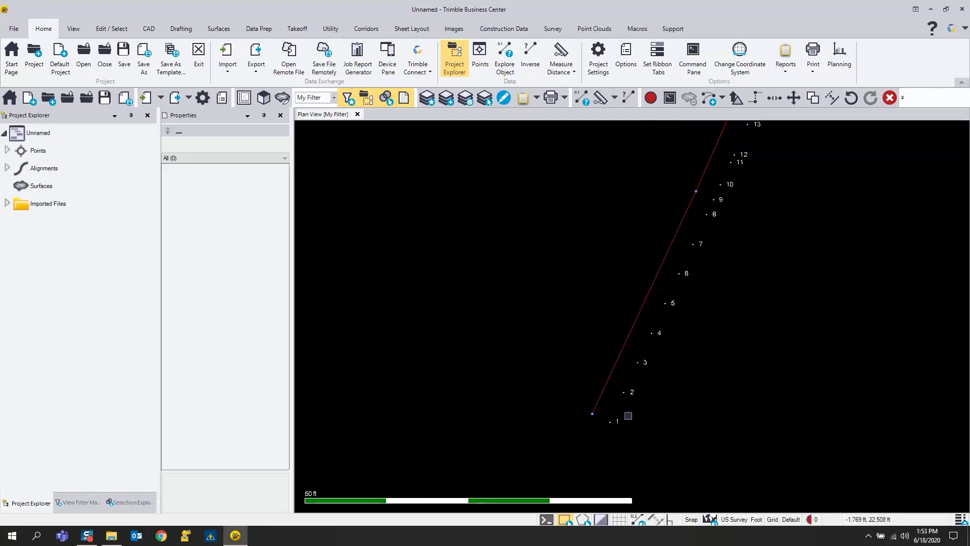
Turn on elevation and feature code point labels, then pan along the points to review them
left_click(88, 502)
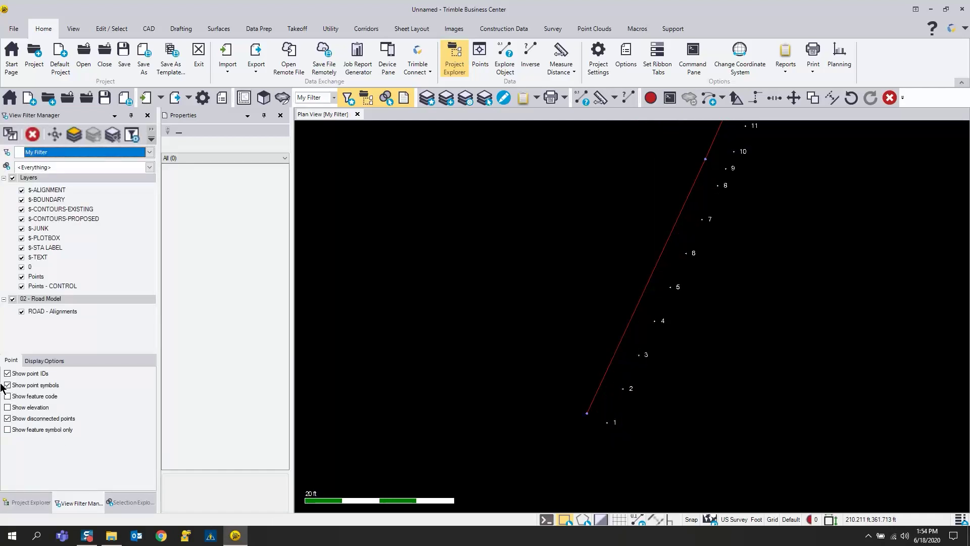
left_click(7, 407)
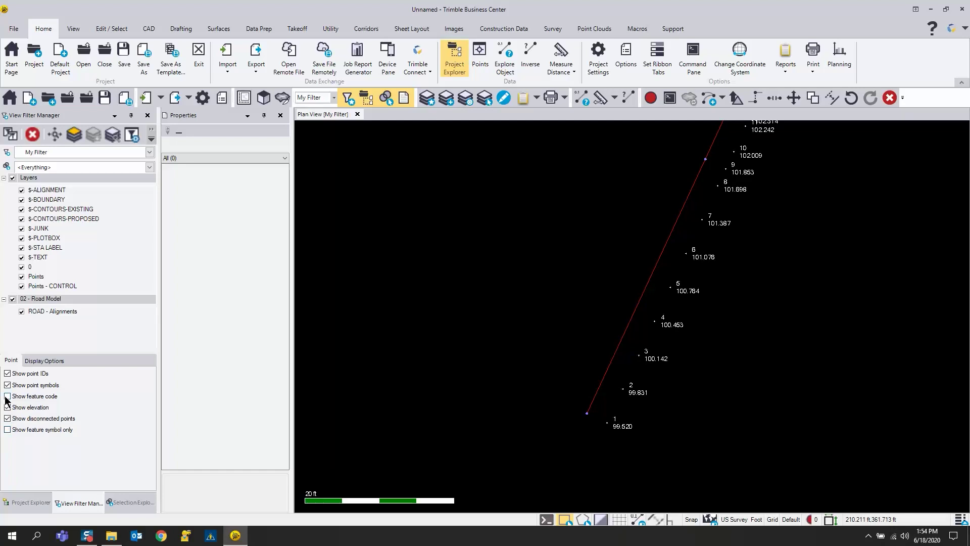
left_click(8, 396)
scroll(452, 405, "down", 6)
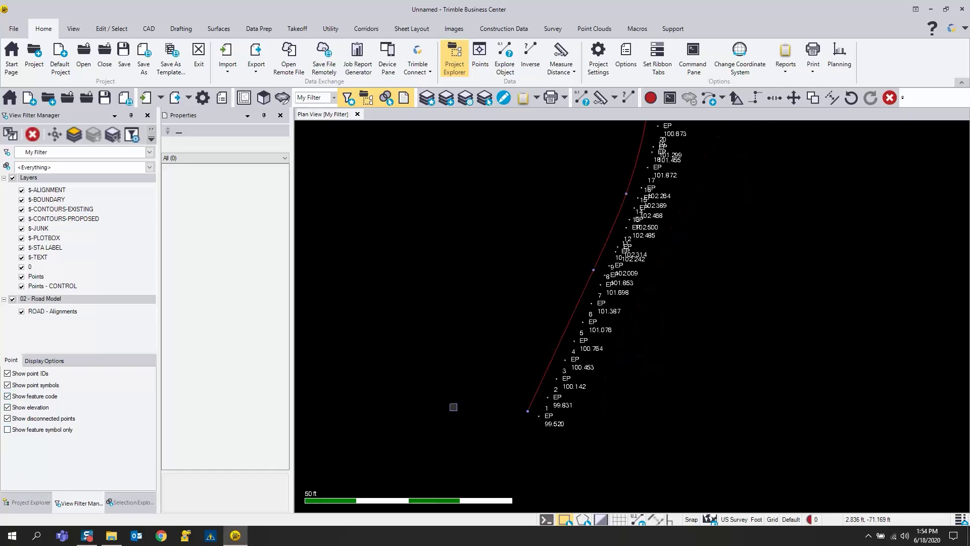
middle_click_drag(576, 237, 585, 368)
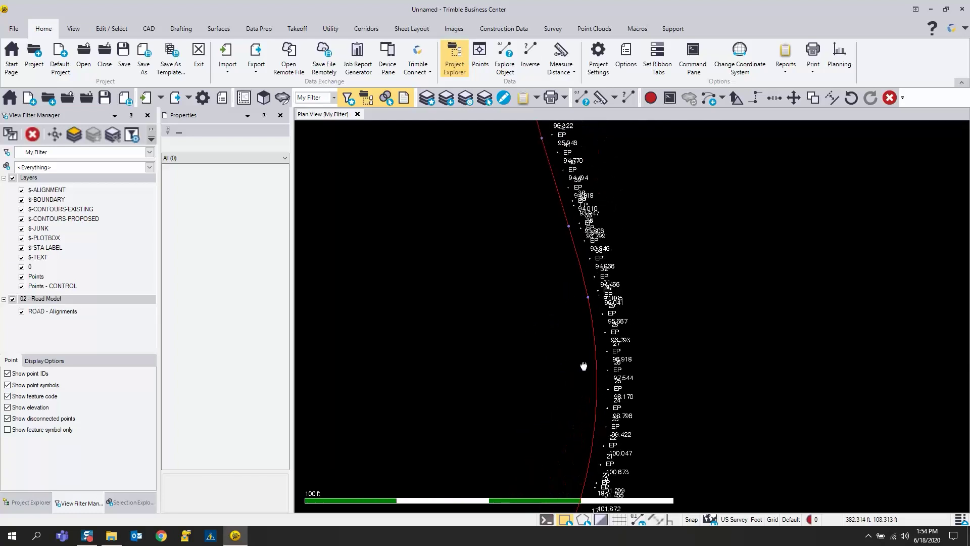
middle_click_drag(587, 277, 588, 347)
middle_click_drag(589, 256, 584, 350)
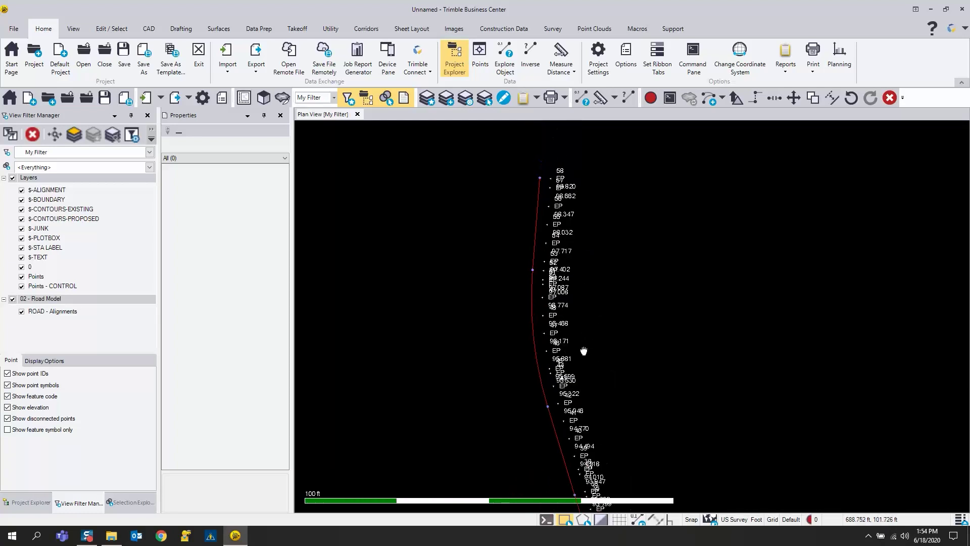
mouse_move(594, 402)
middle_mouse_down()
mouse_move(593, 288)
mouse_move(603, 426)
middle_mouse_up()
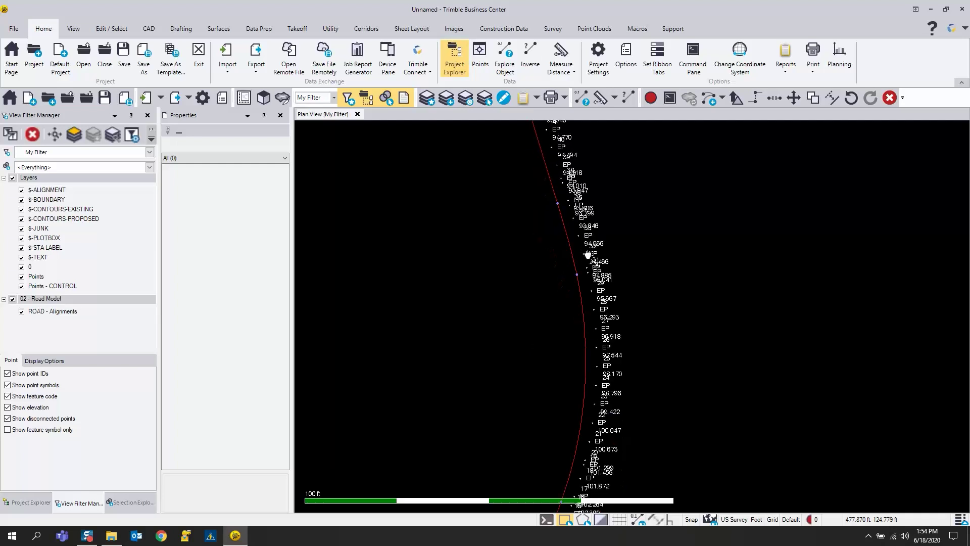
mouse_move(589, 255)
middle_mouse_down()
mouse_move(598, 410)
mouse_move(594, 363)
middle_mouse_up()
scroll(572, 362, "up", 2)
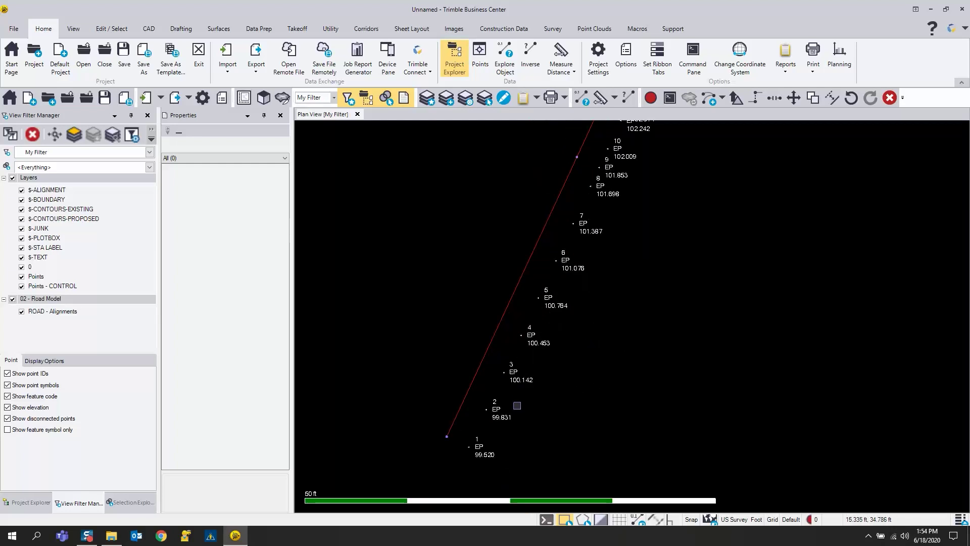
scroll(517, 405, "up", 3)
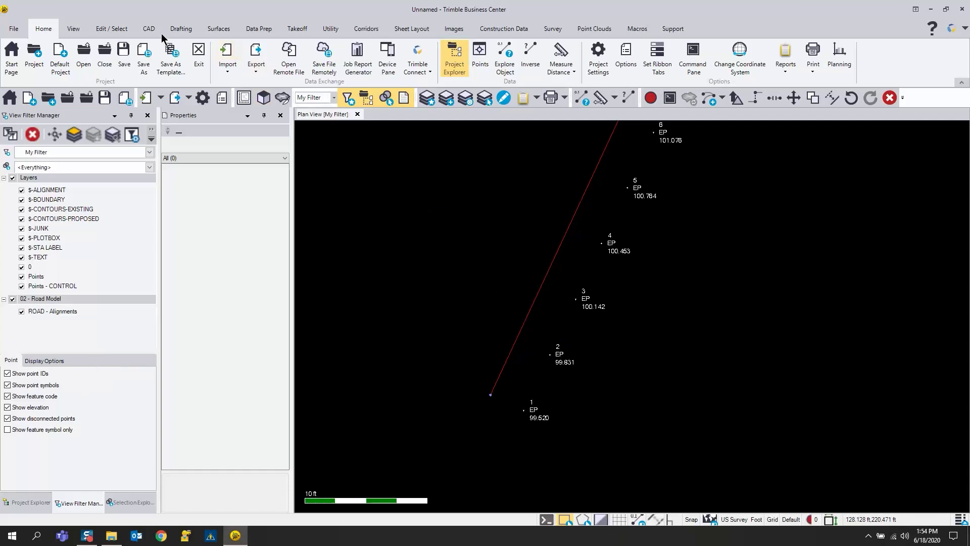
Start Connect Points from the CAD ribbon, naming the linestring EP RT on layer $-BOUNDARY
left_click(146, 29)
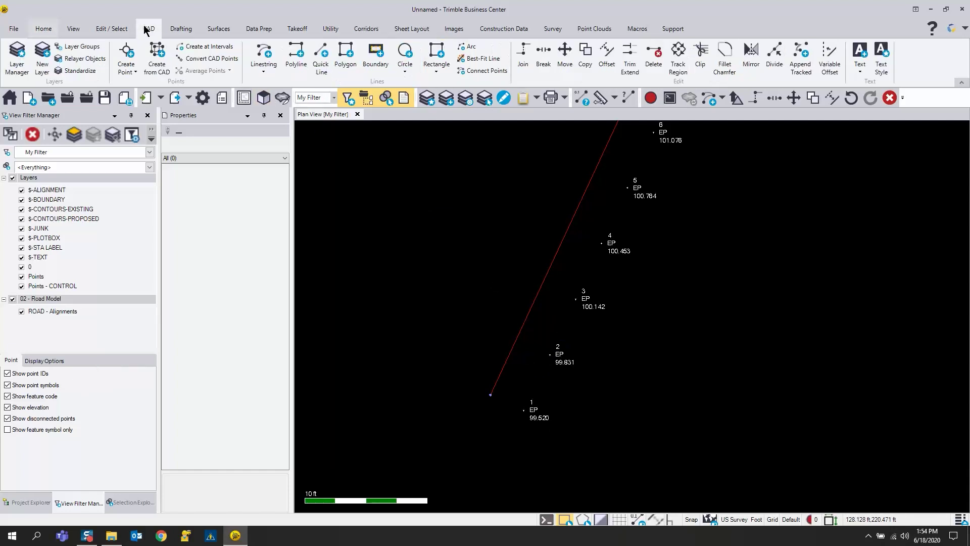
left_click(502, 74)
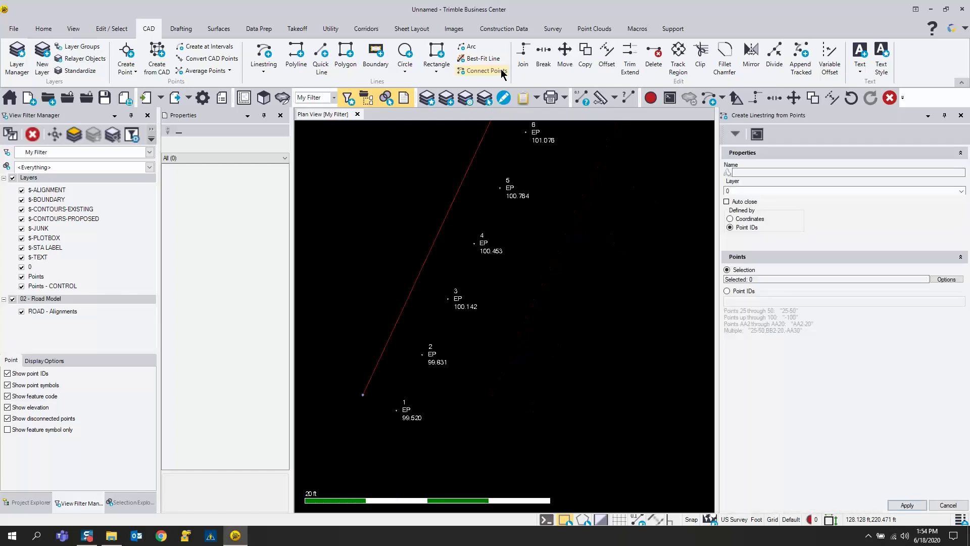
left_click(767, 172)
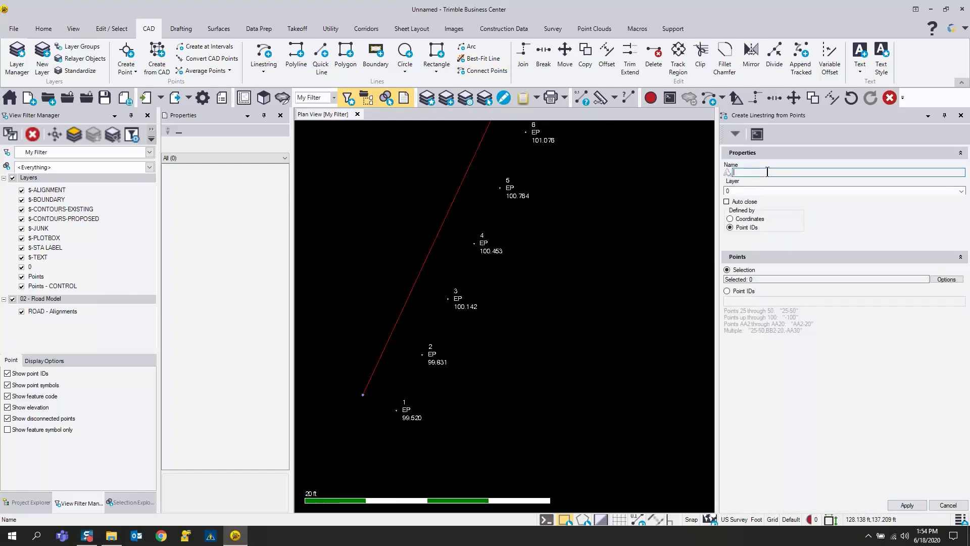
type("EP RT")
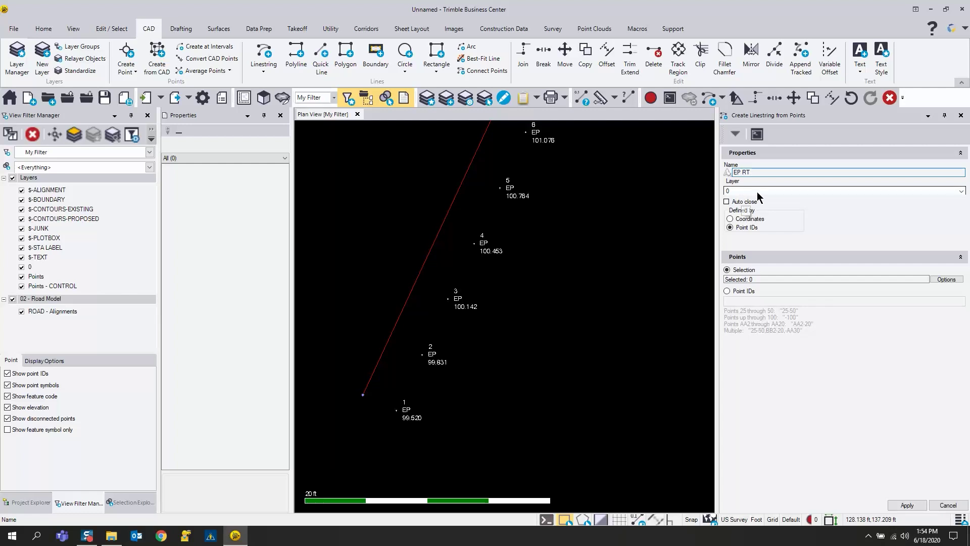
left_click(961, 192)
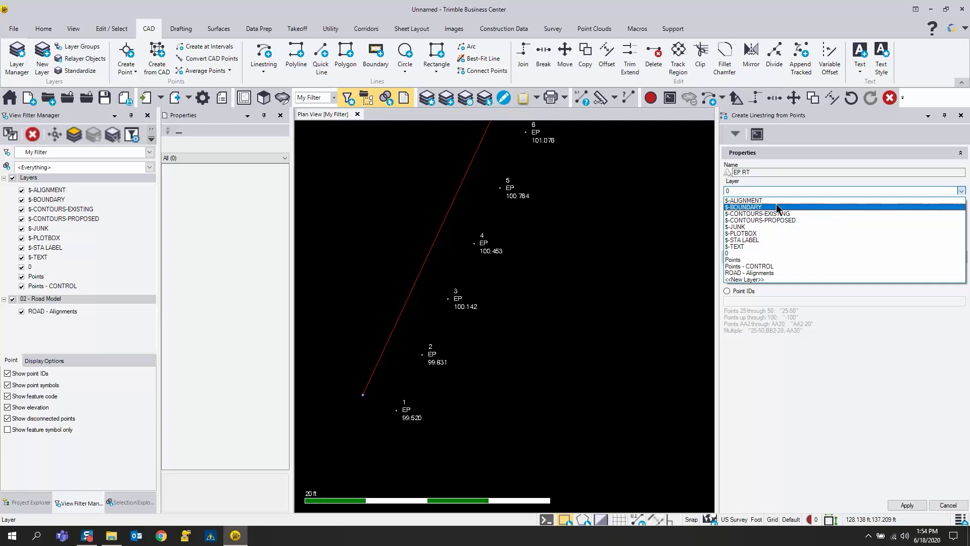
left_click(750, 208)
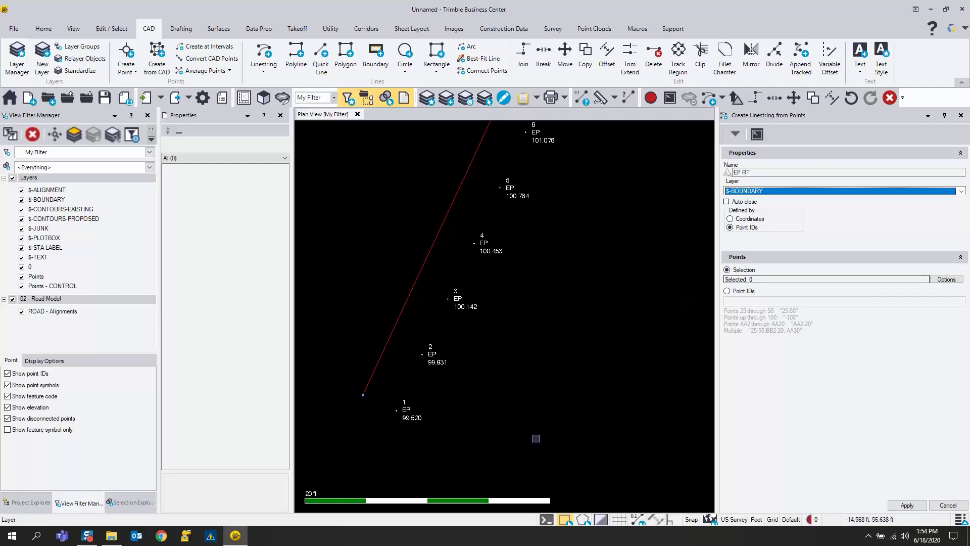
scroll(585, 320, "down", 2)
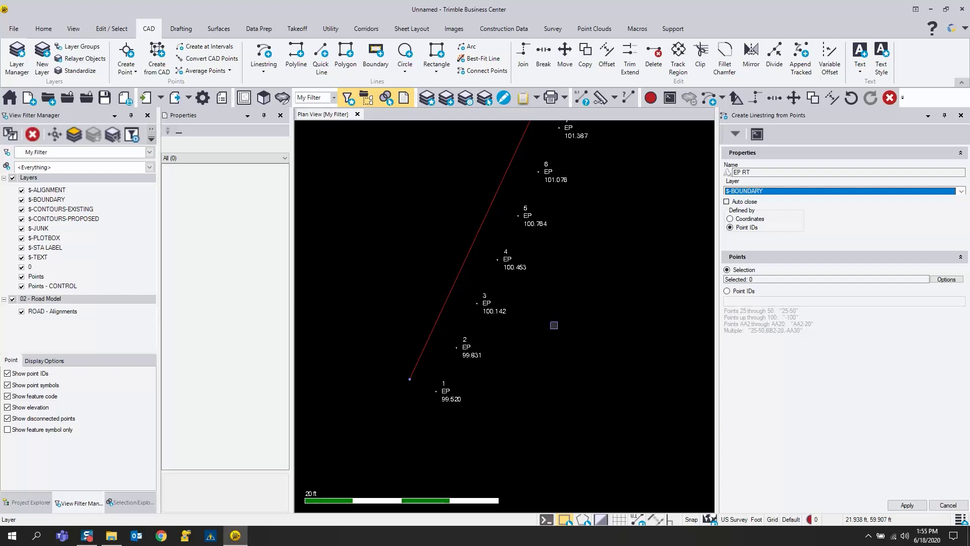
Select all 58 points on the Points layer and apply to create the linestring
left_click(947, 281)
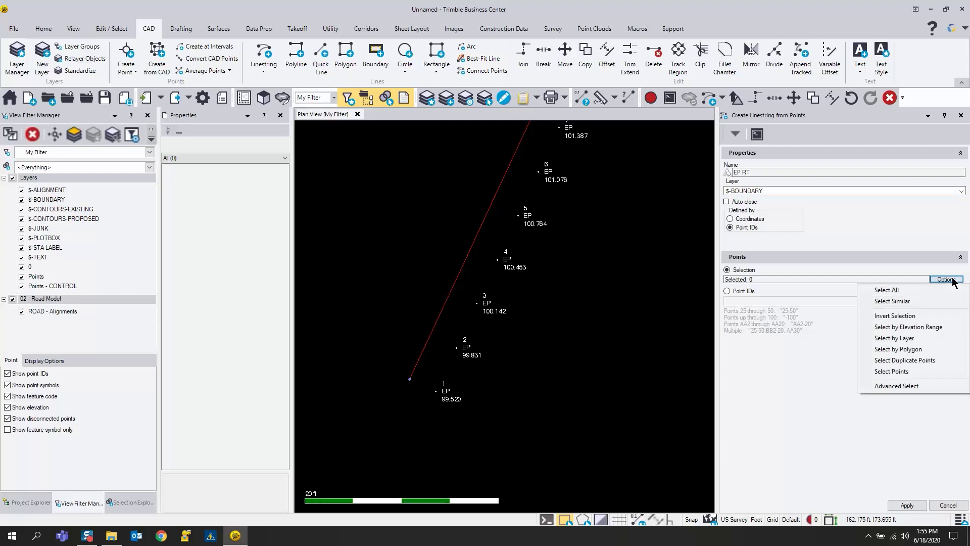
left_click(909, 342)
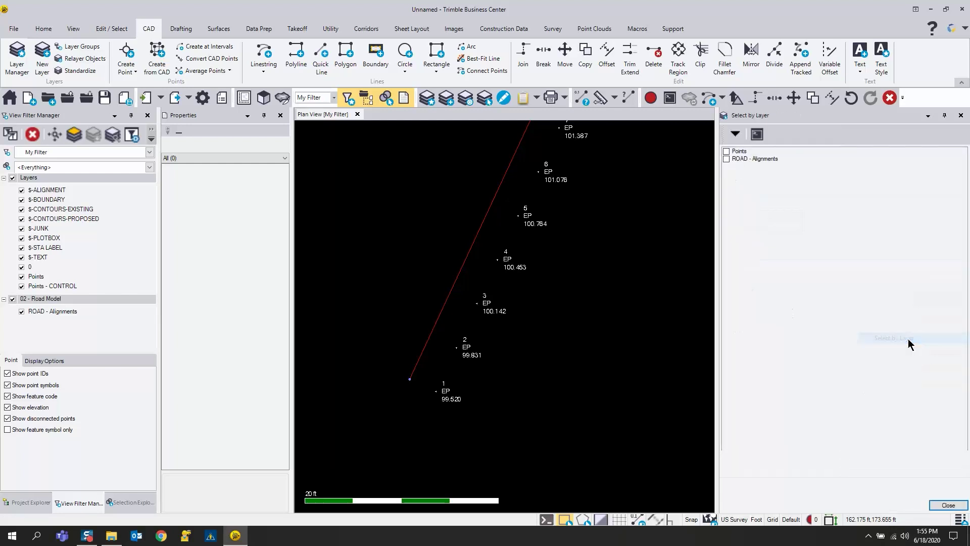
left_click(726, 151)
scroll(614, 434, "down", 5)
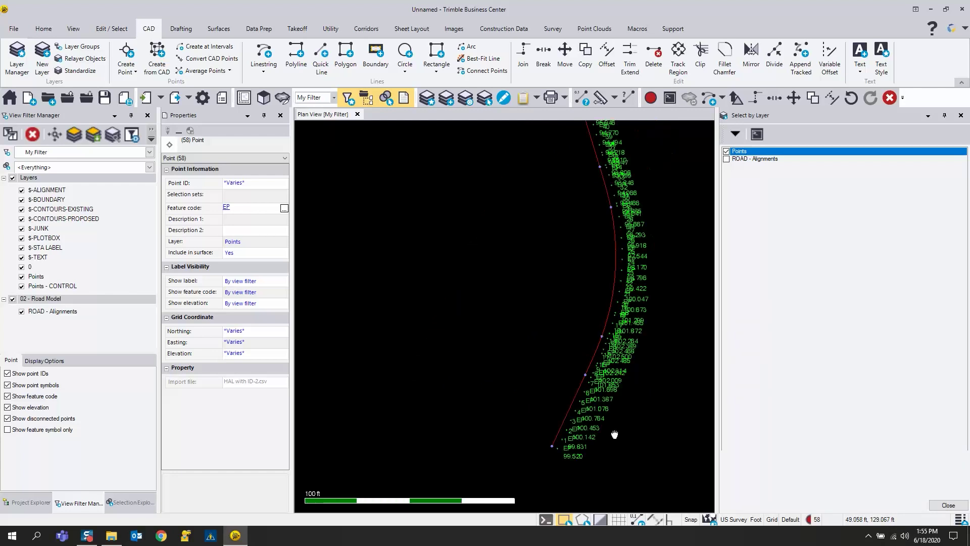
middle_click_drag(614, 434, 607, 463)
left_click(949, 504)
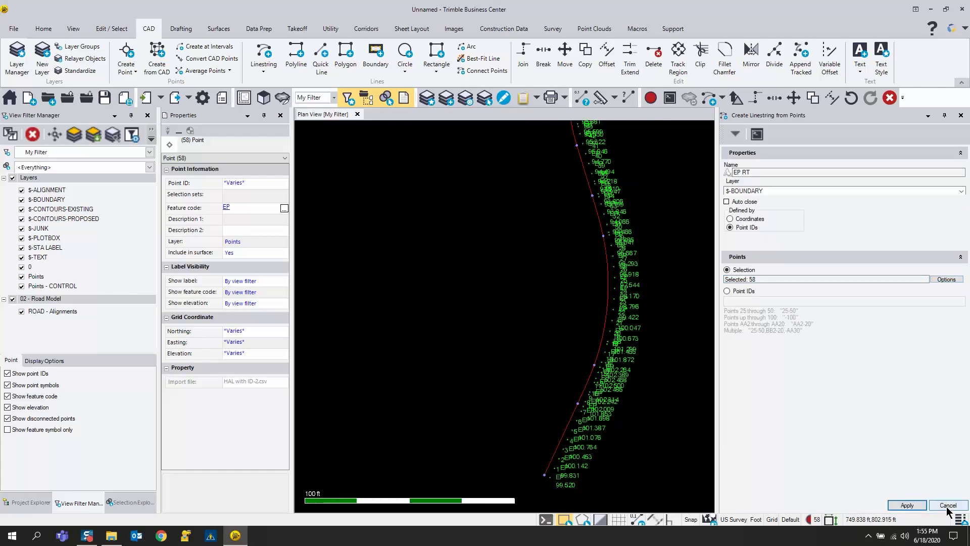
left_click(902, 505)
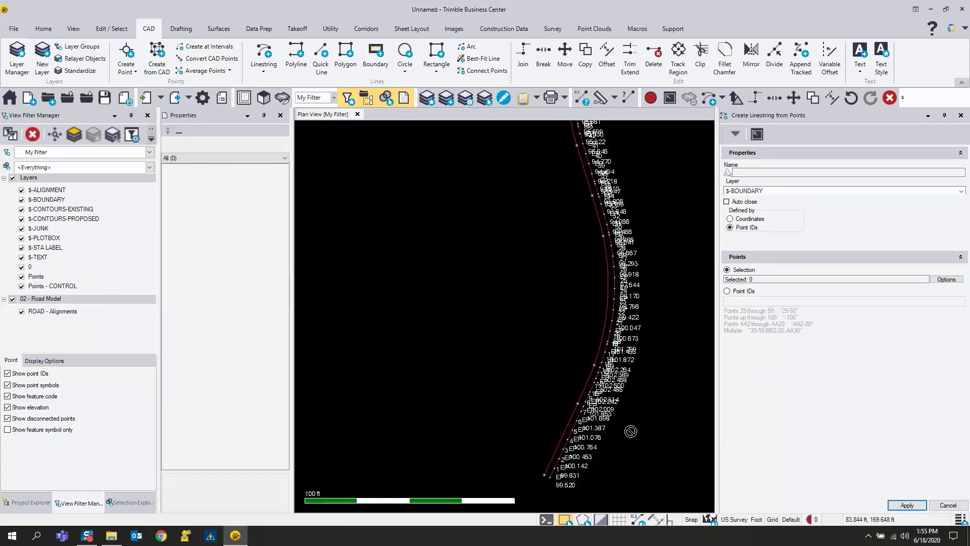
Close the command and select the EP RT linestring to confirm its 914.266 ft length
scroll(631, 431, "up", 3)
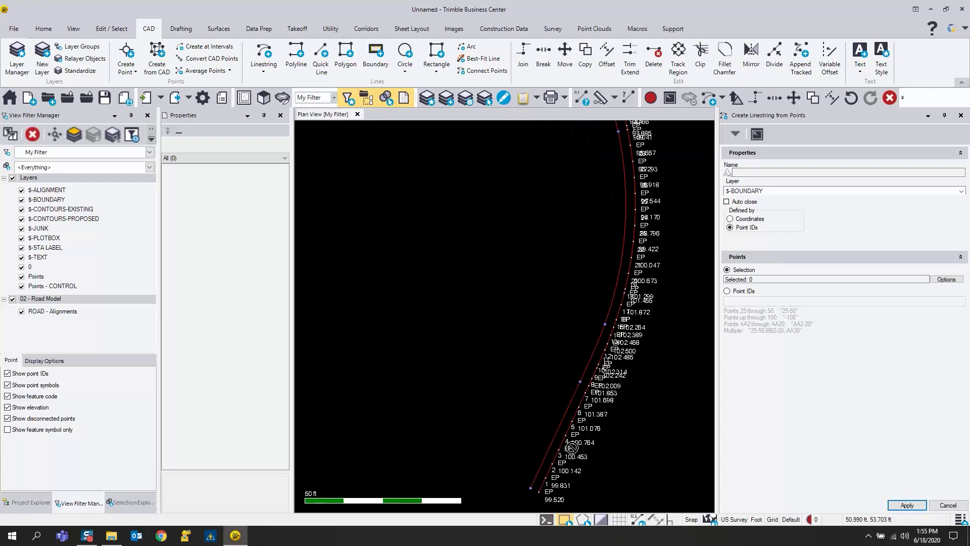
left_click(949, 505)
scroll(642, 388, "up", 2)
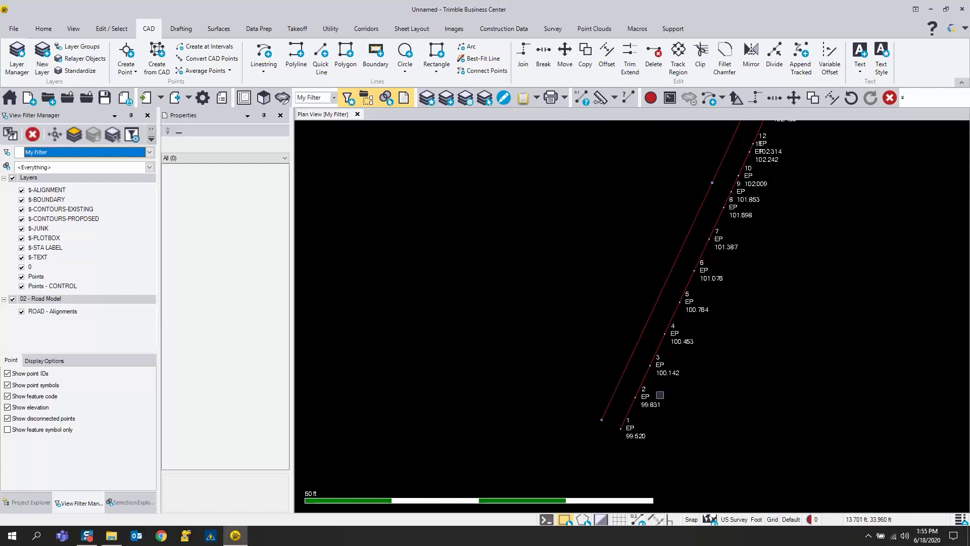
left_click(639, 376)
scroll(726, 398, "down", 5)
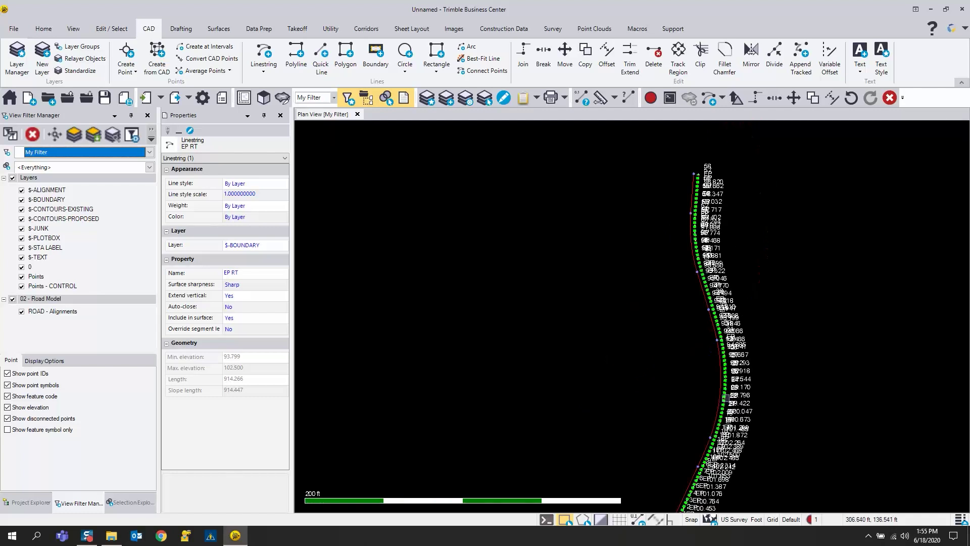
scroll(705, 190, "up", 5)
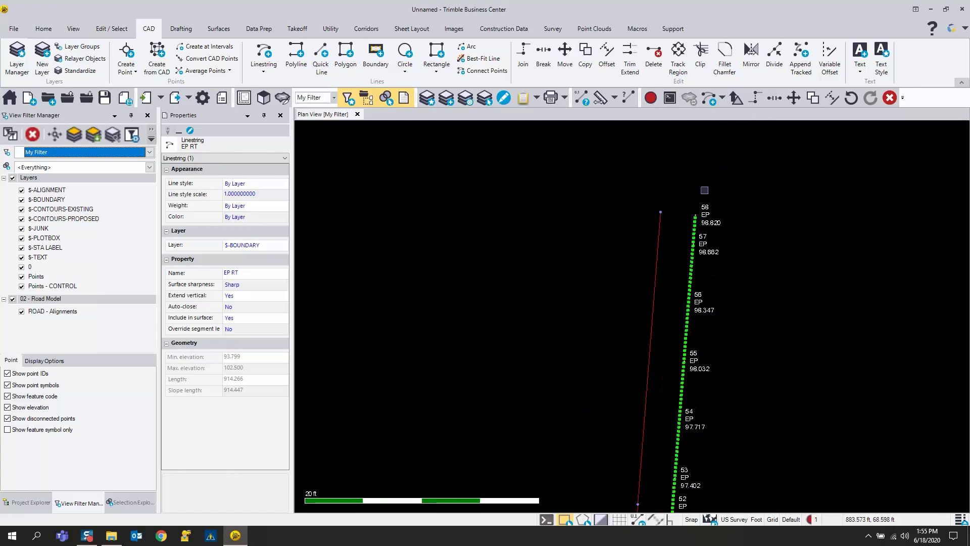
scroll(705, 190, "up", 1)
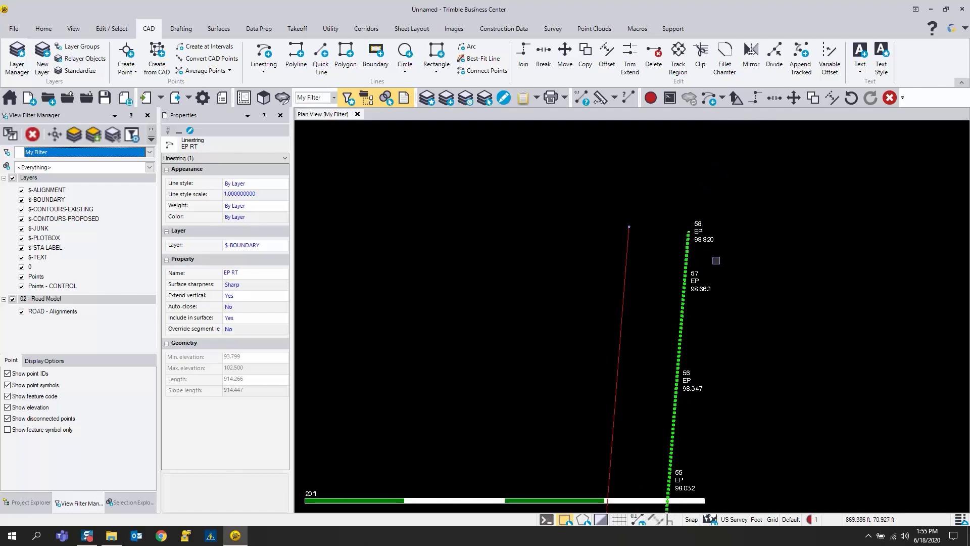